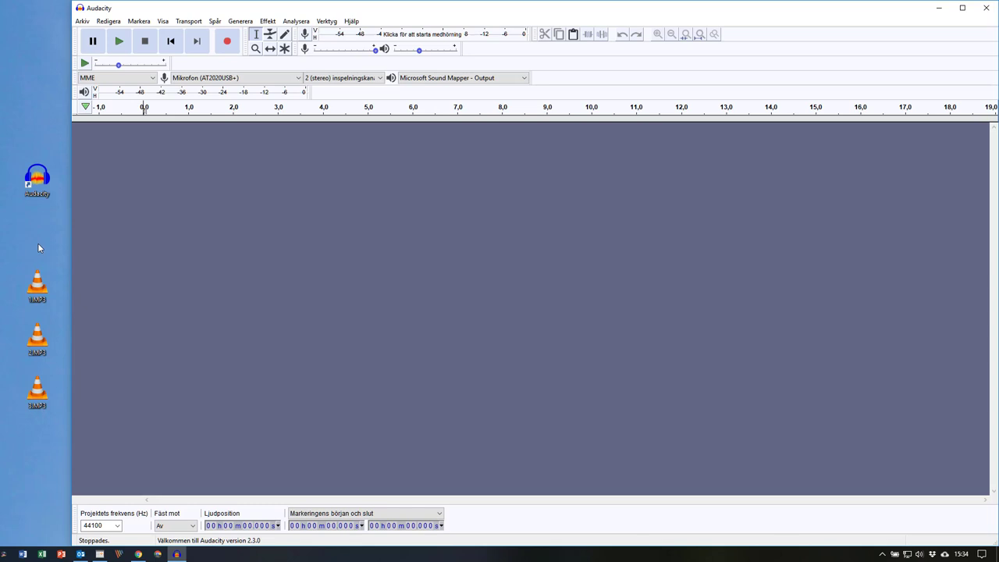
Import 1.MP3, 2.MP3 and 3.MP3 from the desktop as separate tracks and fit all tracks to the window height
click(38, 243)
key(ctrl+a)
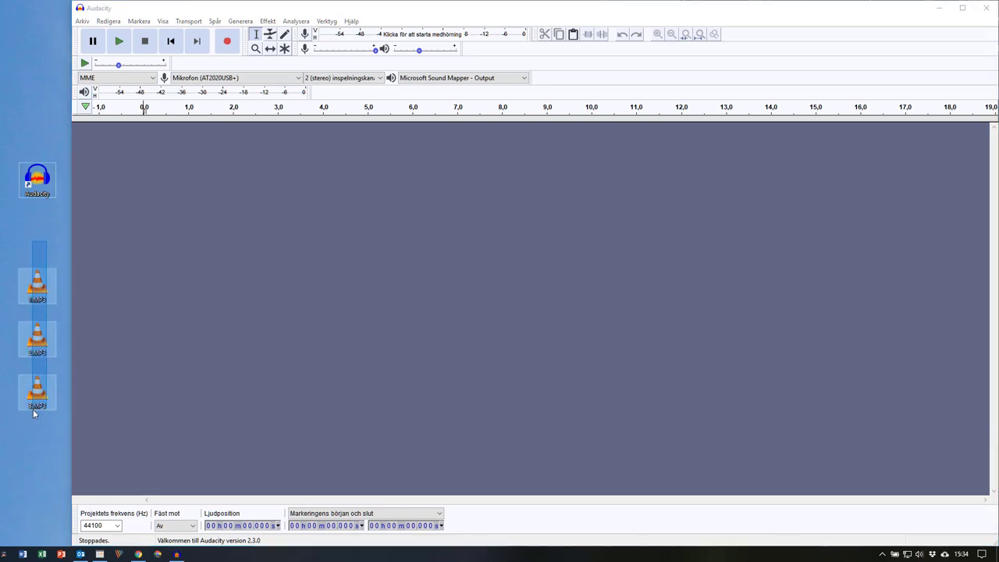
drag(57, 289, 219, 226)
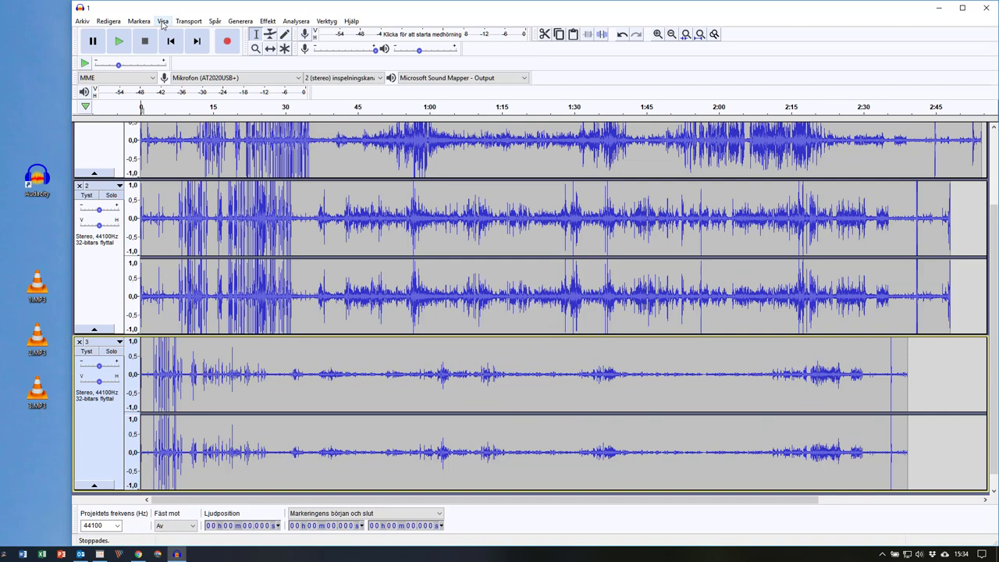
click(162, 22)
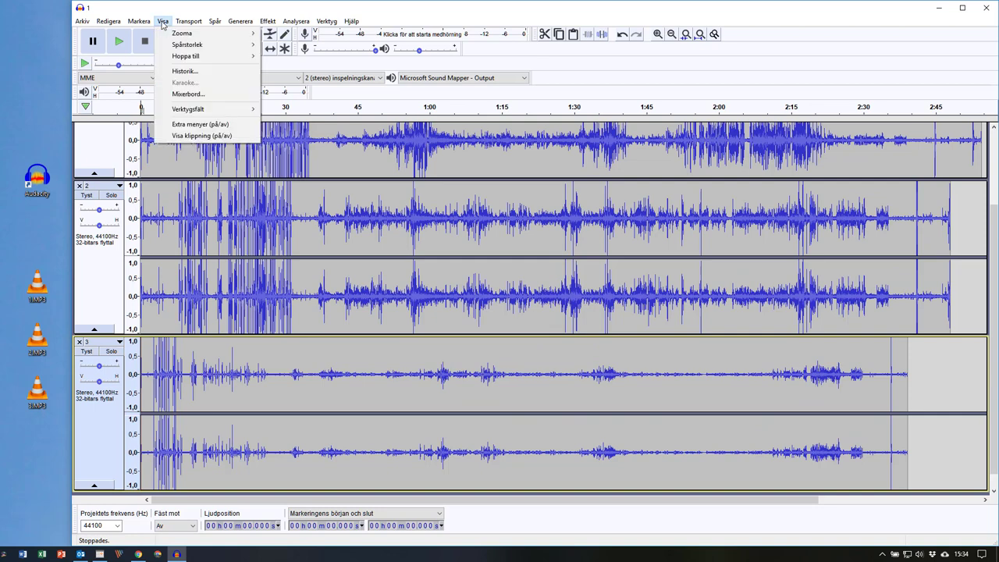
mouse_move(184, 45)
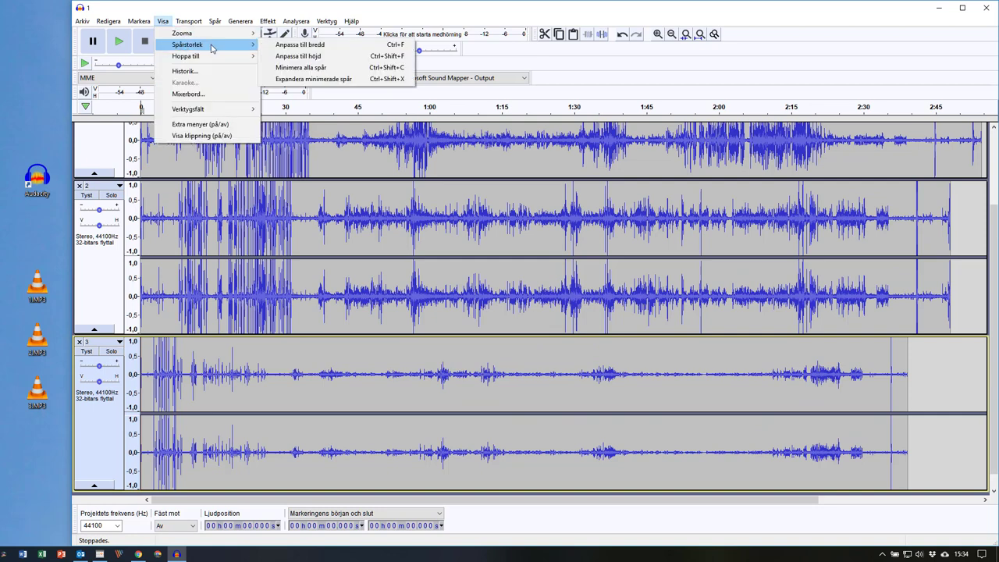
click(303, 56)
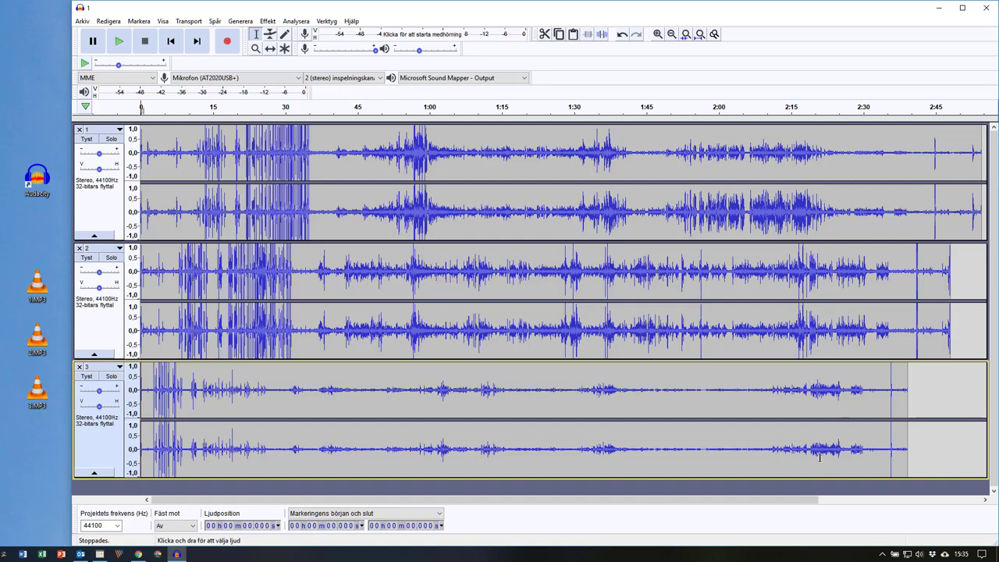
Roughly align tracks 2 and 3 in time by shifting their end spikes to match track 1's spike near 2:45
click(270, 49)
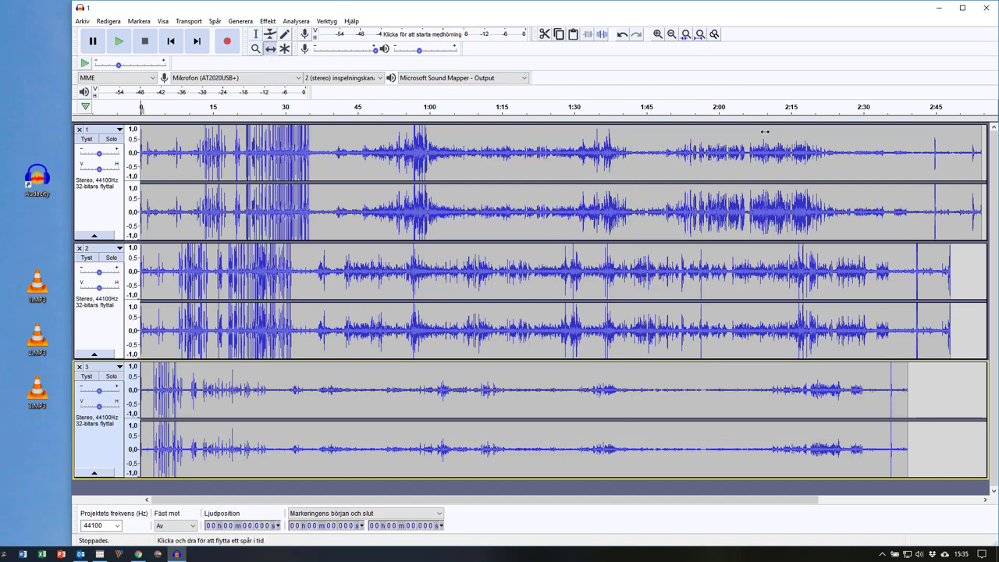
drag(922, 261, 942, 254)
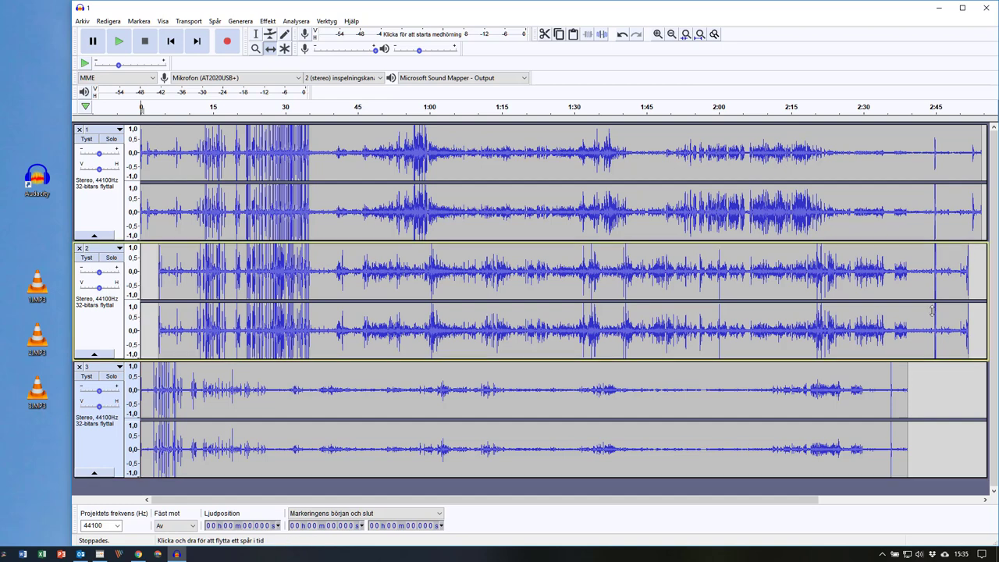
drag(882, 372, 924, 372)
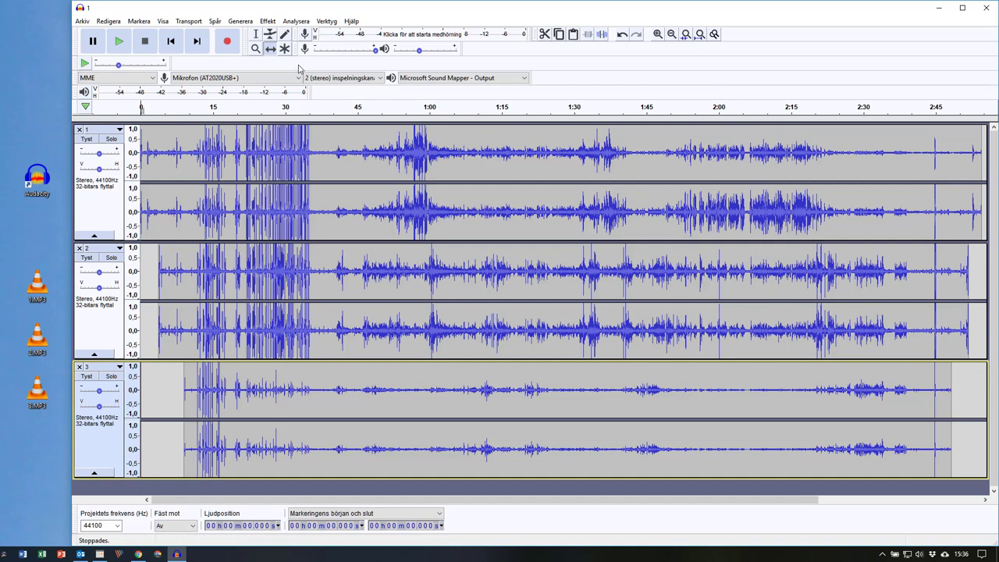
Fine-align tracks 2 and 3 so their sync spikes start exactly with track 1's spike at about 2:44.86
click(255, 36)
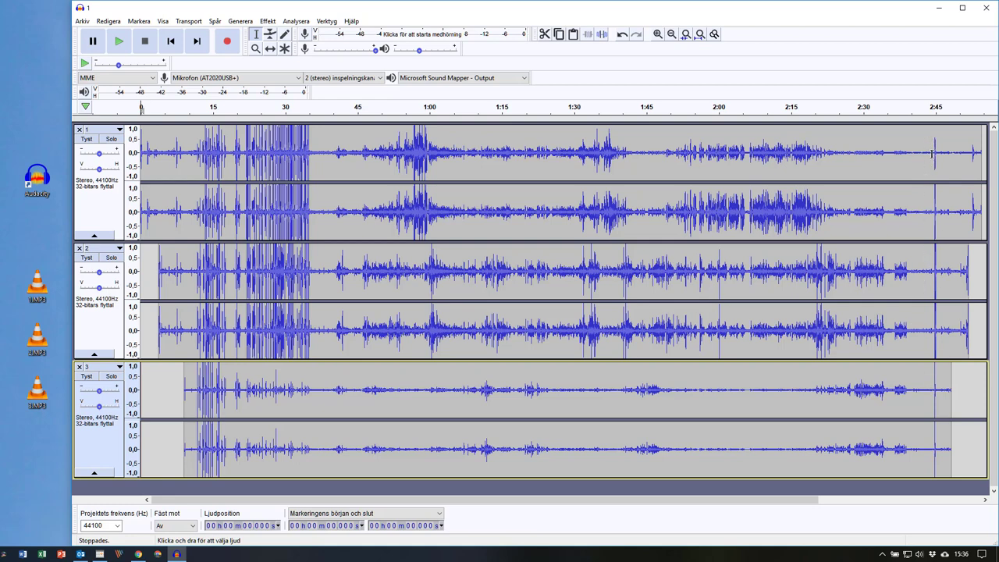
drag(933, 154, 938, 153)
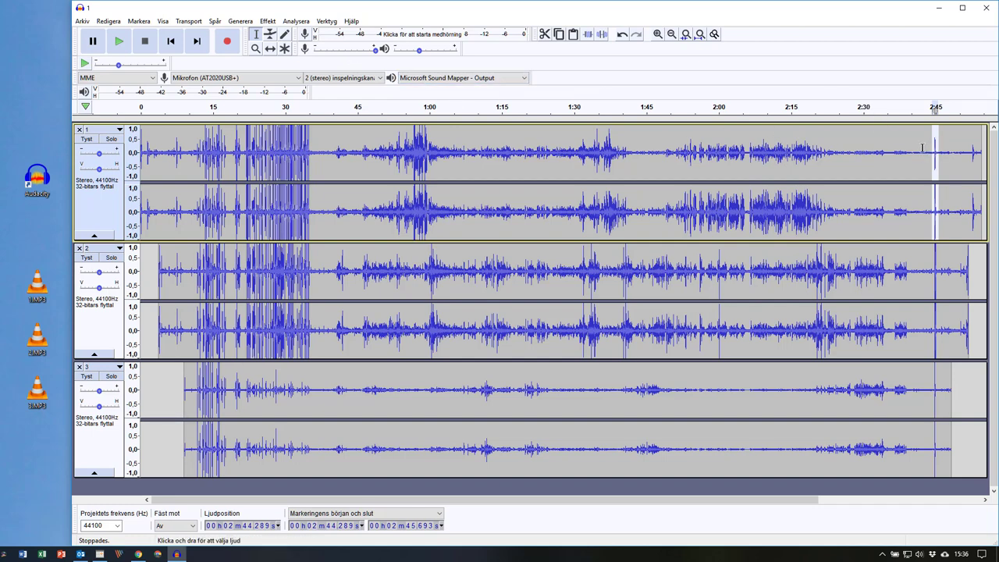
click(686, 34)
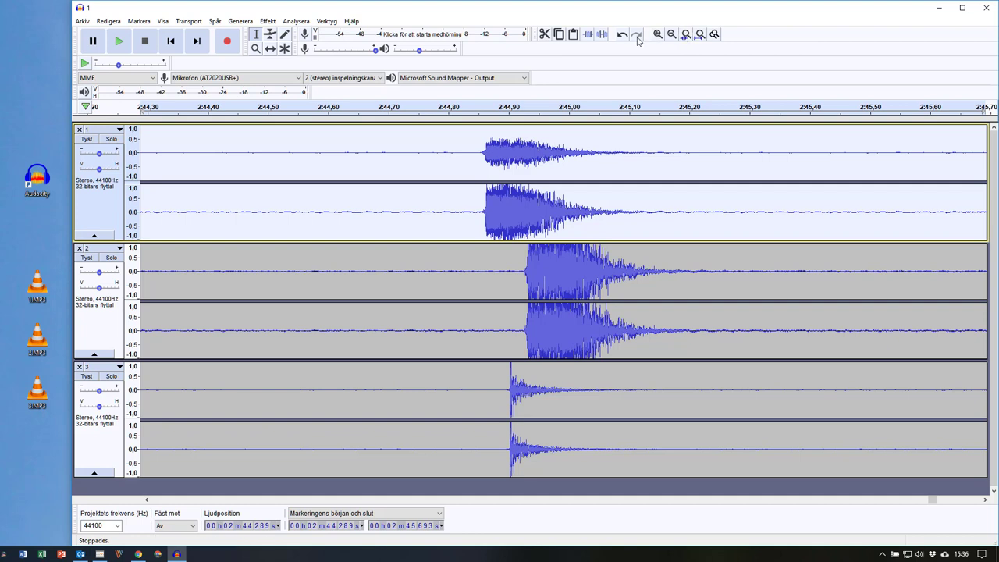
click(270, 49)
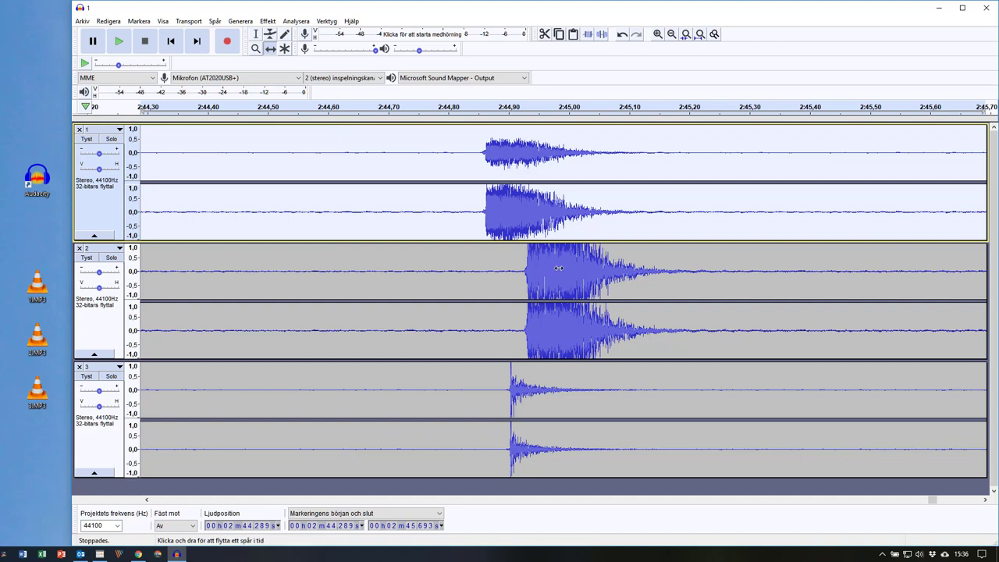
drag(559, 272, 518, 270)
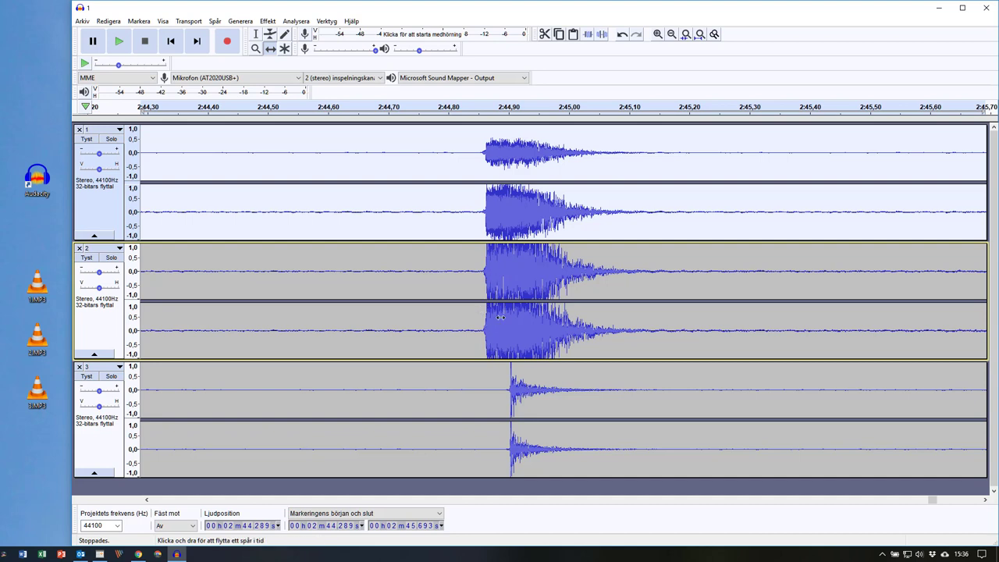
drag(549, 384, 528, 388)
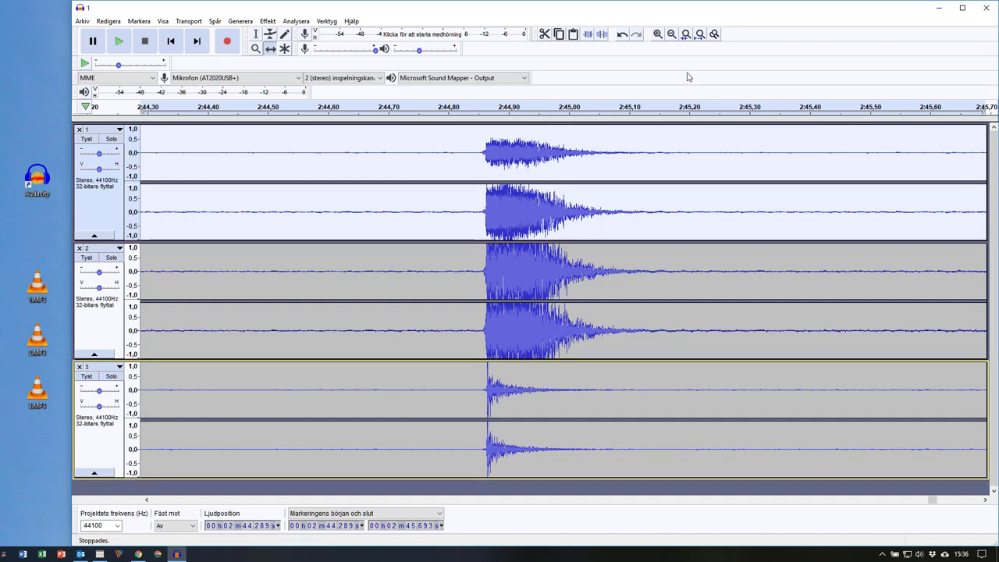
Trim track 2 to the section from 2:05.728 to 2:40.616, removing the audio outside it
click(699, 35)
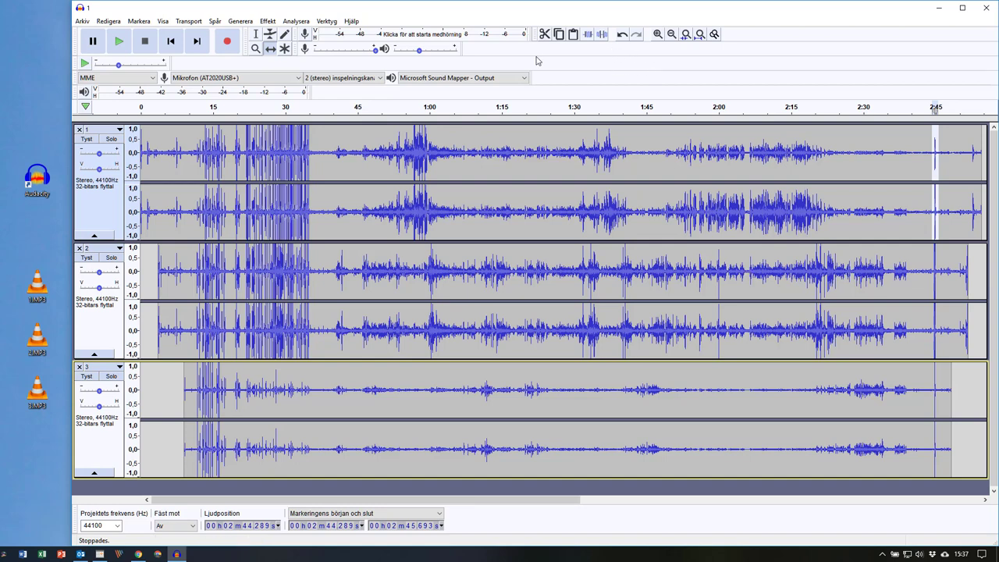
click(256, 34)
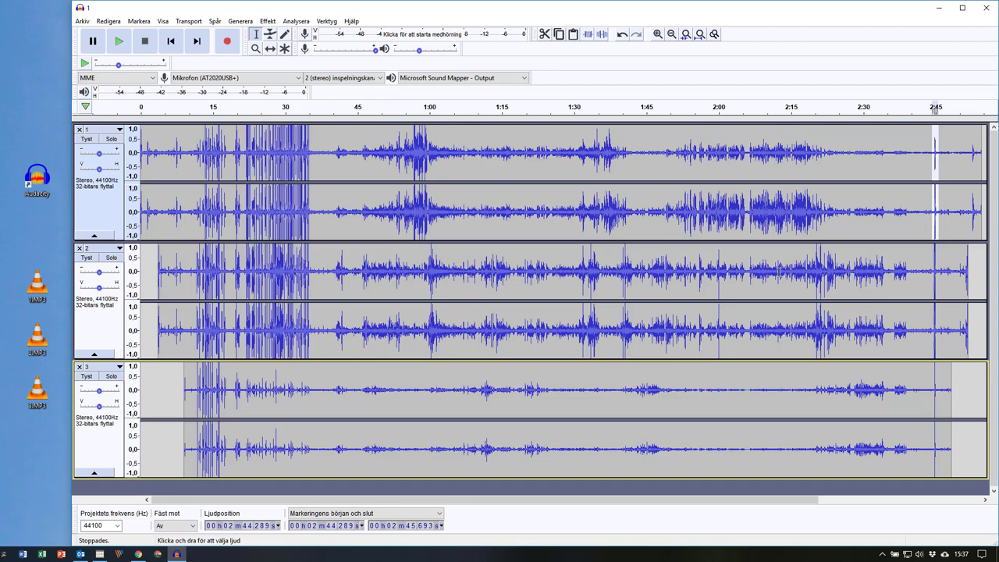
drag(747, 272, 914, 279)
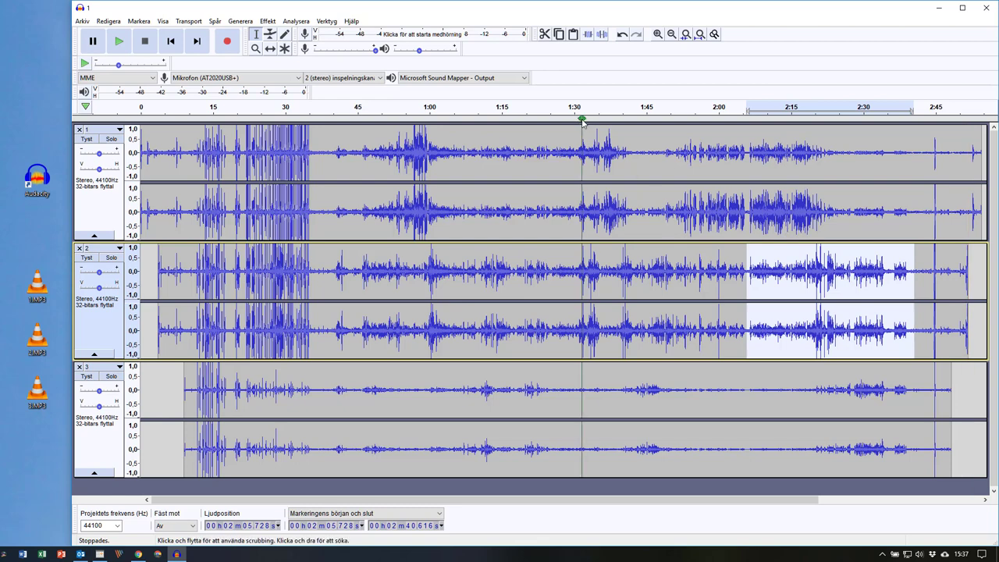
click(587, 36)
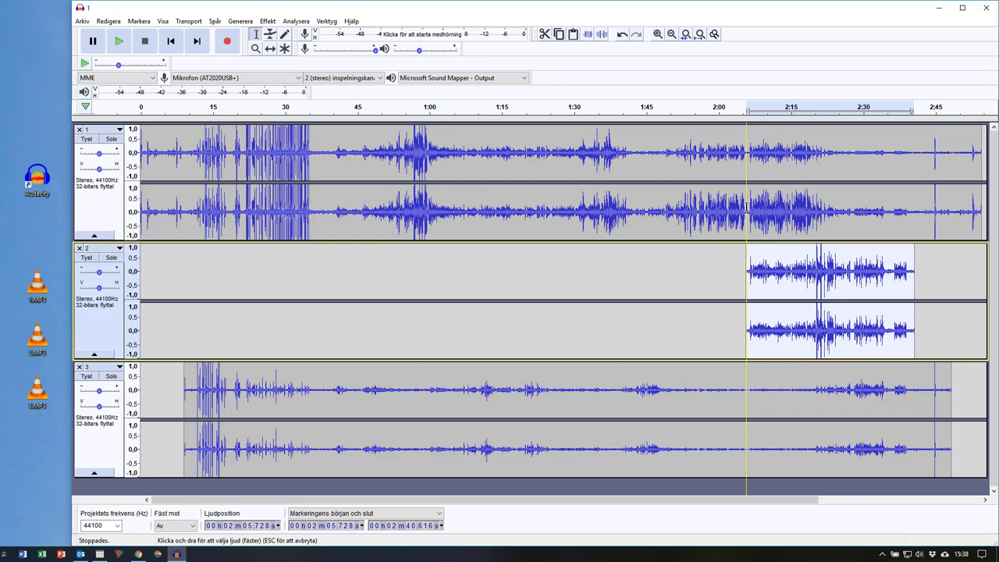
Silence tracks 1 and 3 from 2:05.728, where the remaining track 2 clip starts, through to their ends
drag(746, 207, 881, 220)
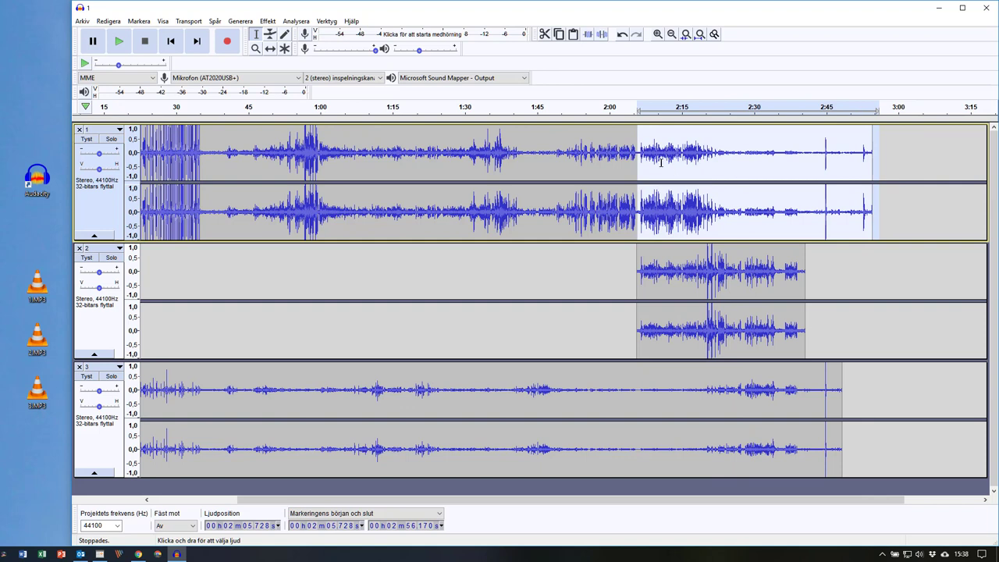
click(601, 34)
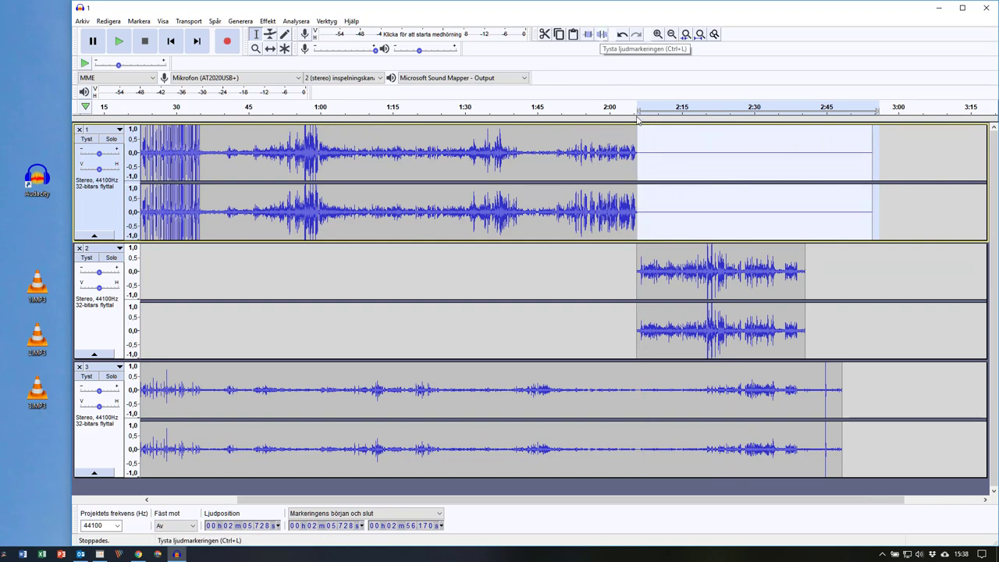
drag(636, 374, 860, 390)
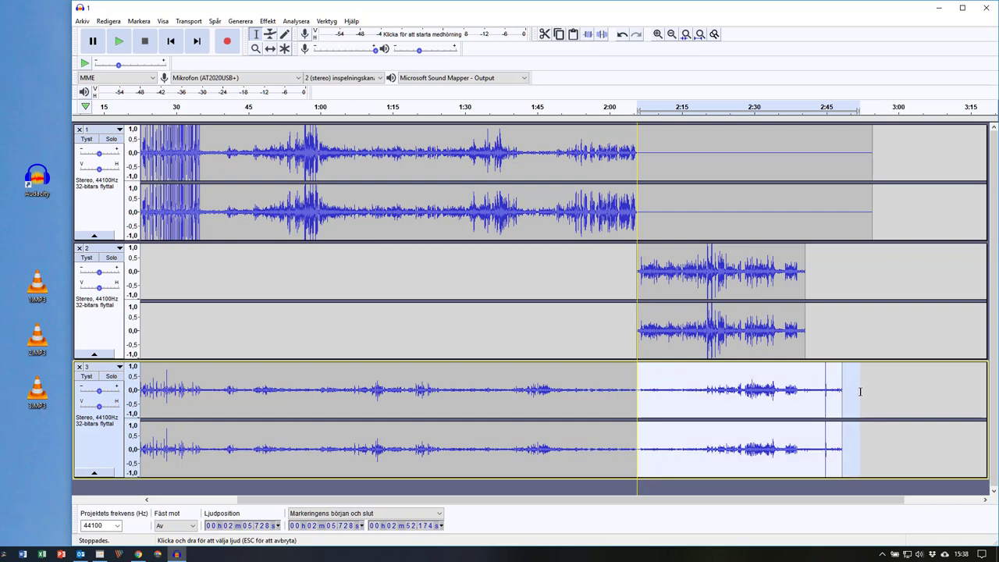
click(601, 34)
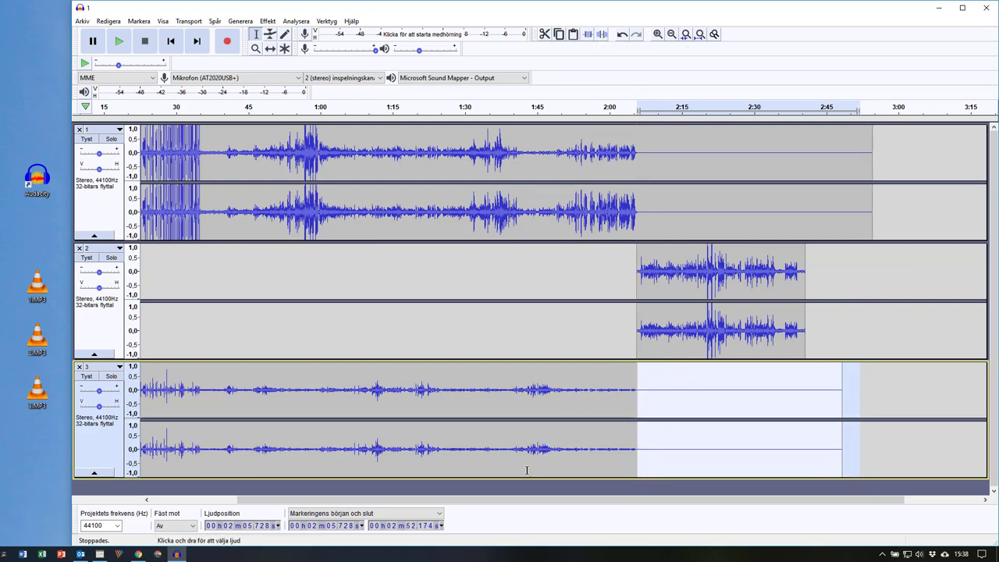
Silence track 3 from 36.293 s to 2:05.728
drag(463, 499, 341, 511)
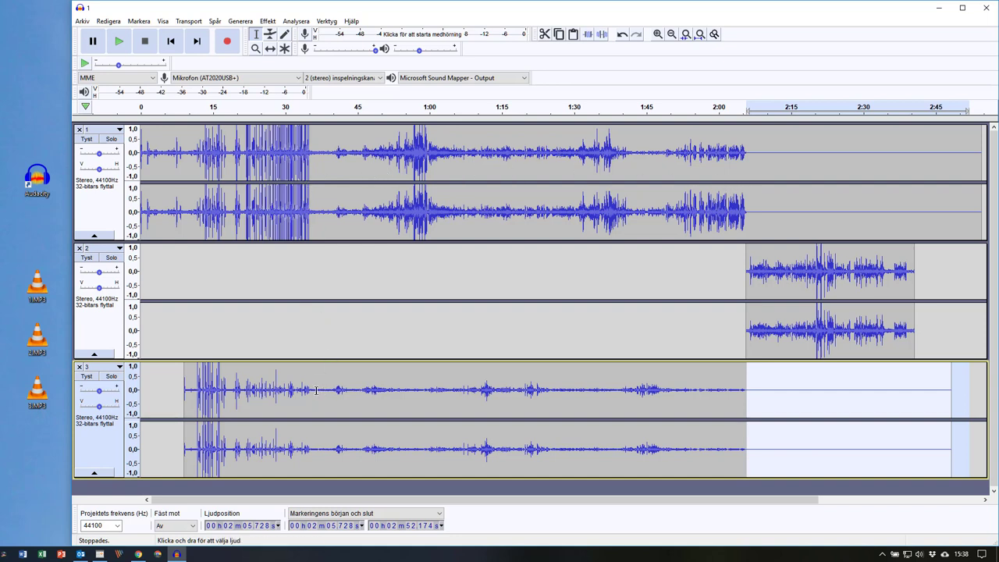
drag(316, 390, 745, 390)
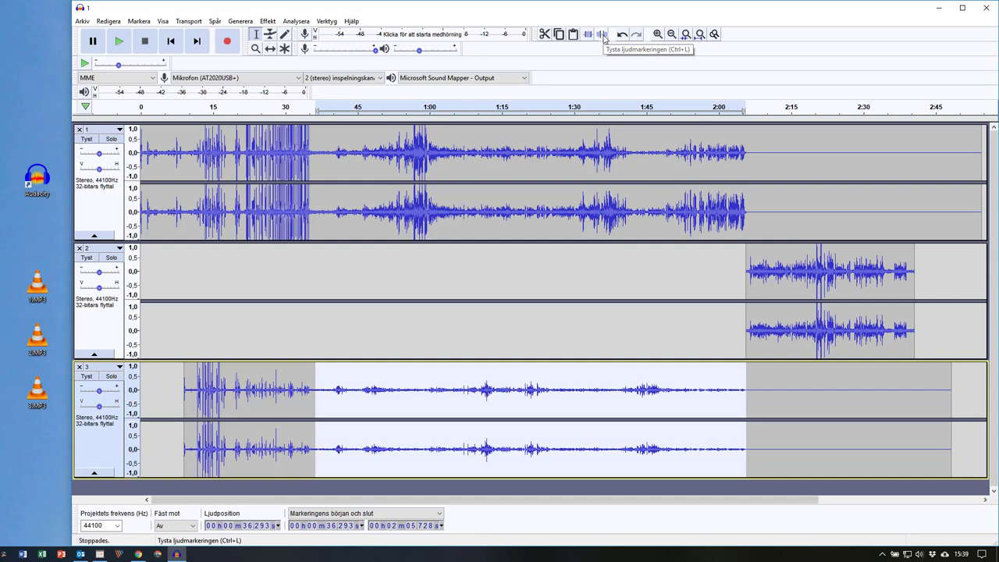
click(602, 35)
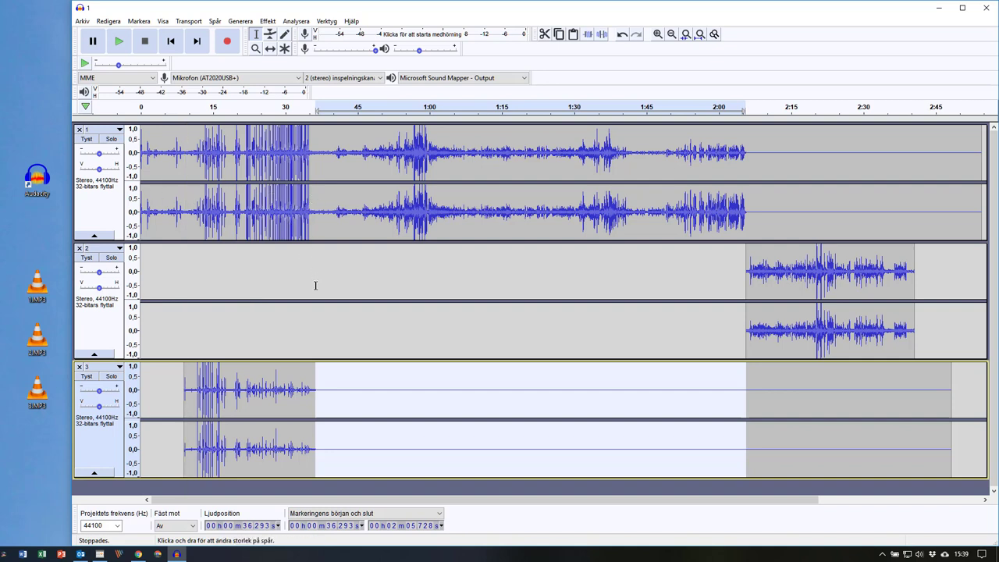
Silence track 1 from its beginning to 35.645 s
click(328, 227)
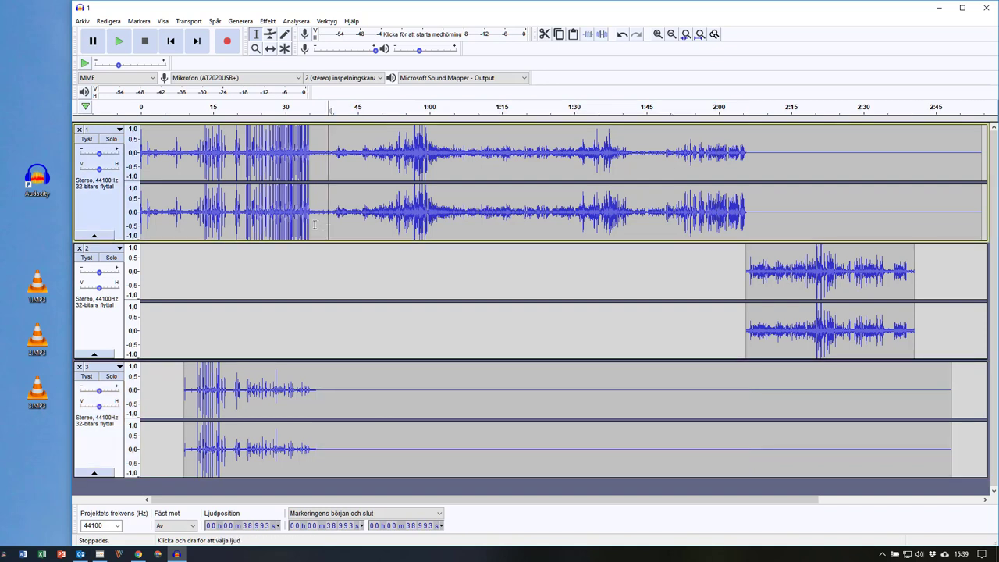
drag(311, 224, 98, 221)
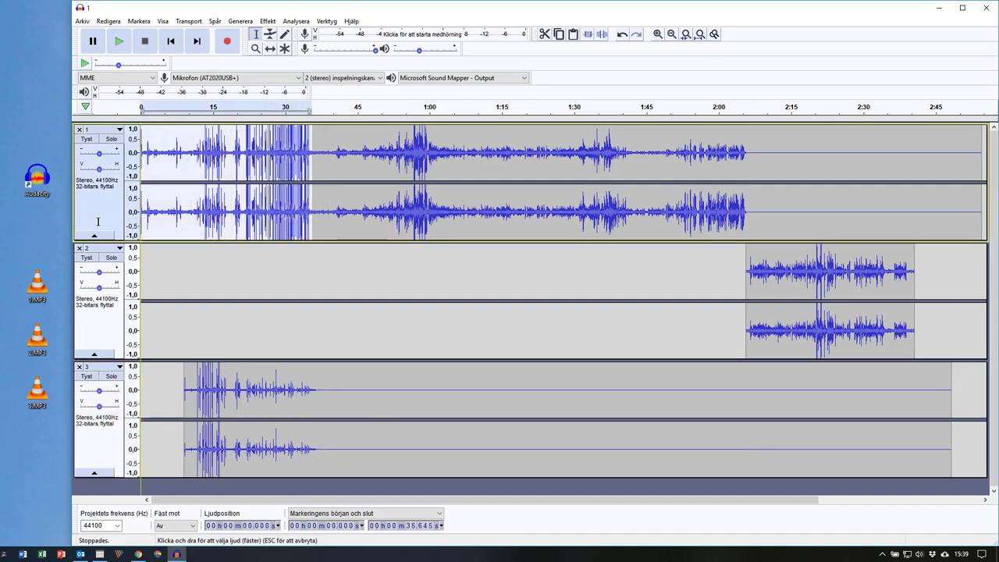
click(602, 36)
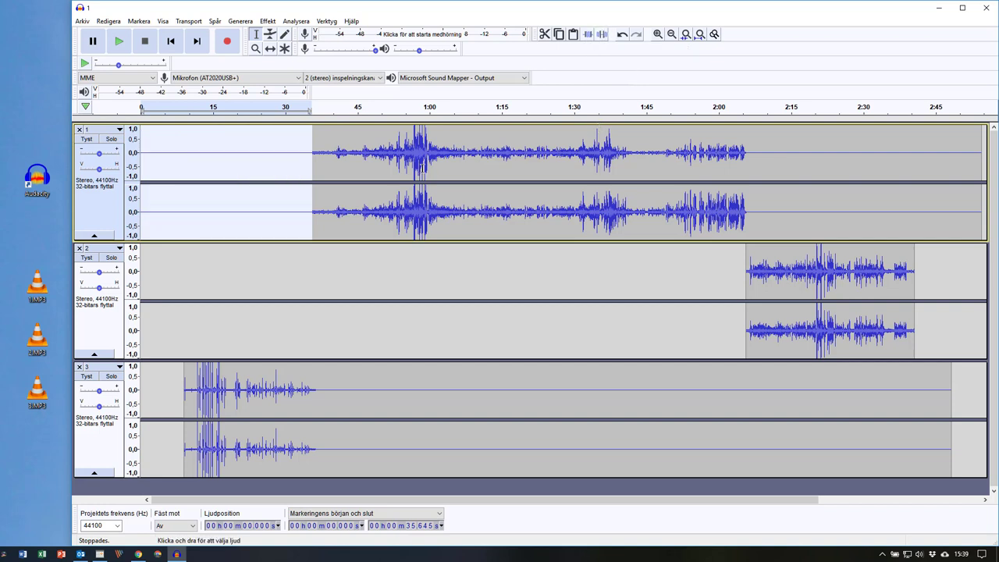
Delete the first 11.341 s across all three tracks, plus the tail section from 2:29.275 to 2:43.209
click(423, 168)
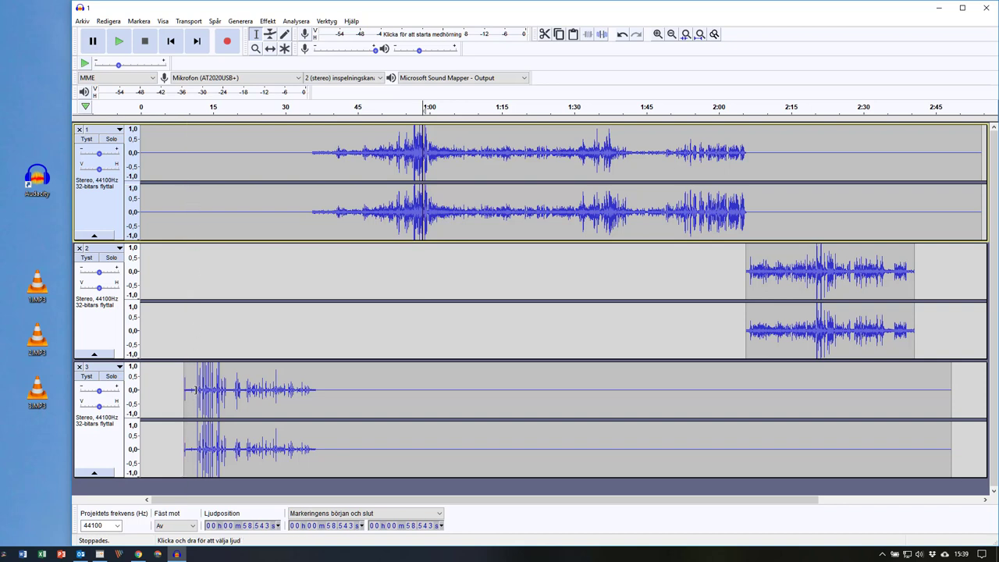
drag(195, 390, 145, 168)
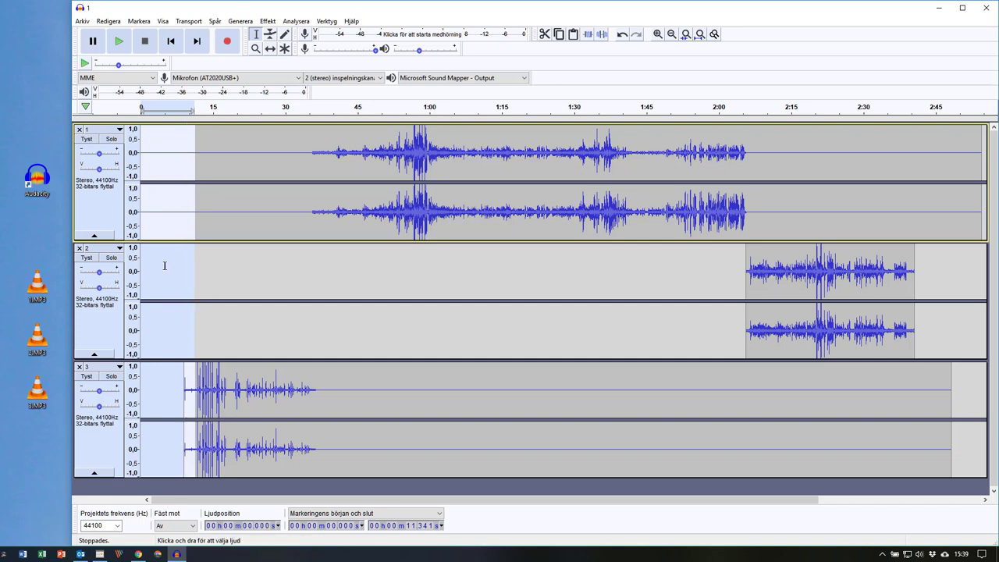
key(Delete)
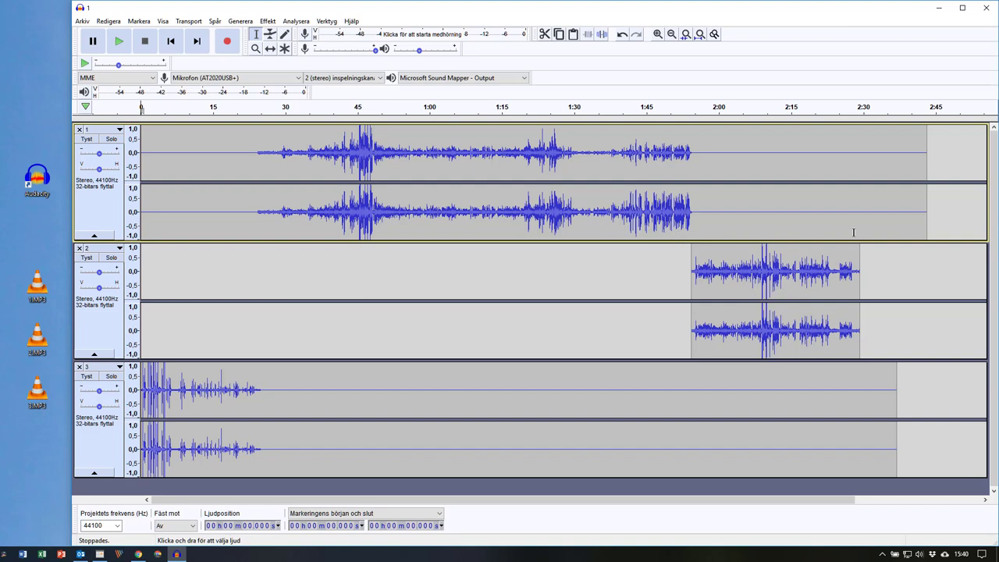
drag(860, 232, 928, 426)
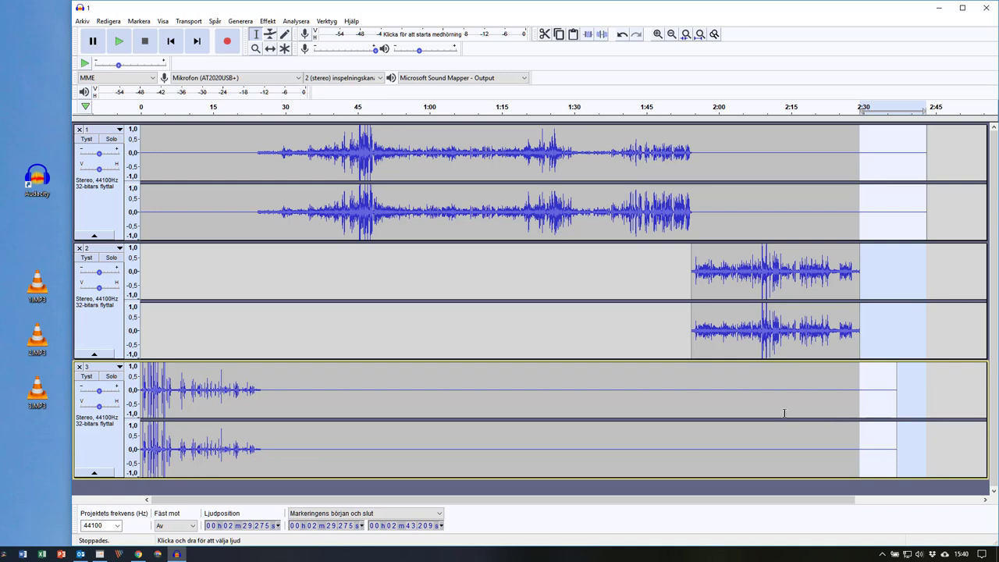
key(Delete)
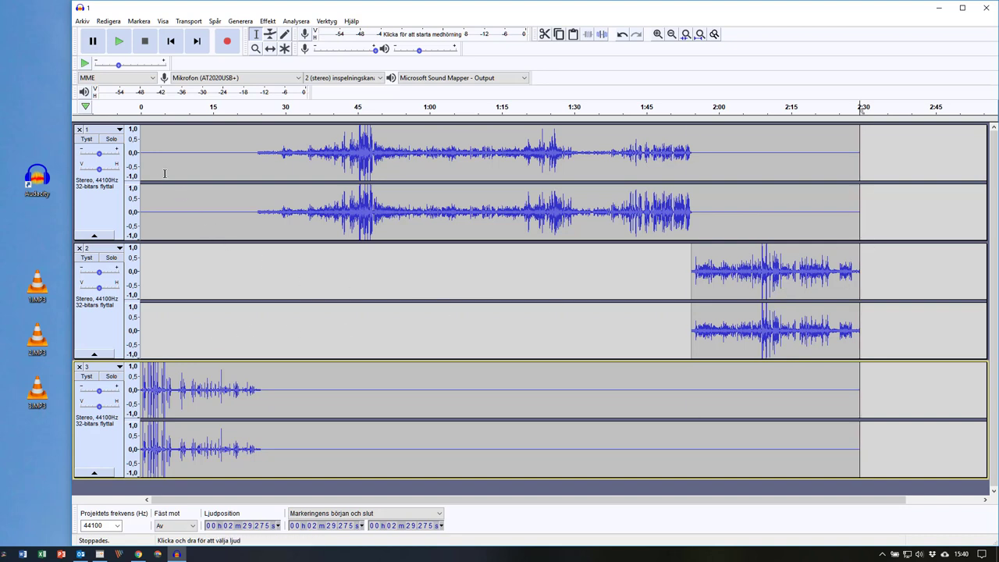
Save the edited recording as an Audacity project named Test on the desktop (Skrivbord)
click(83, 21)
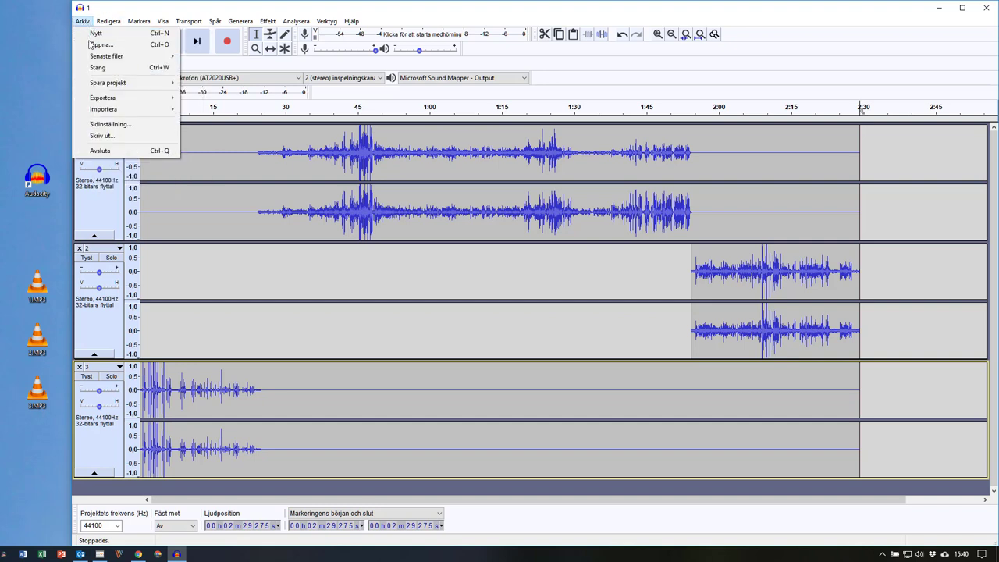
mouse_move(109, 84)
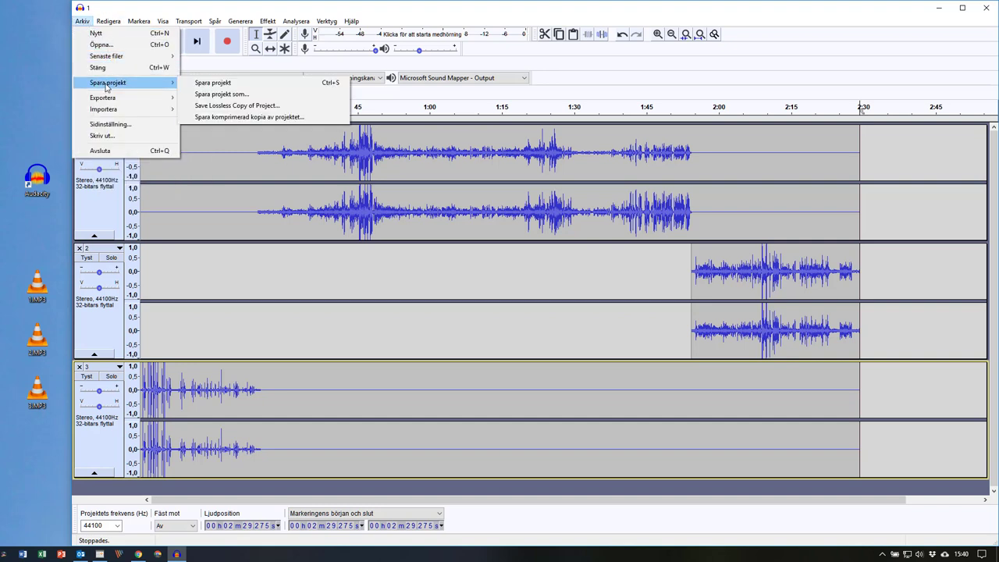
click(217, 84)
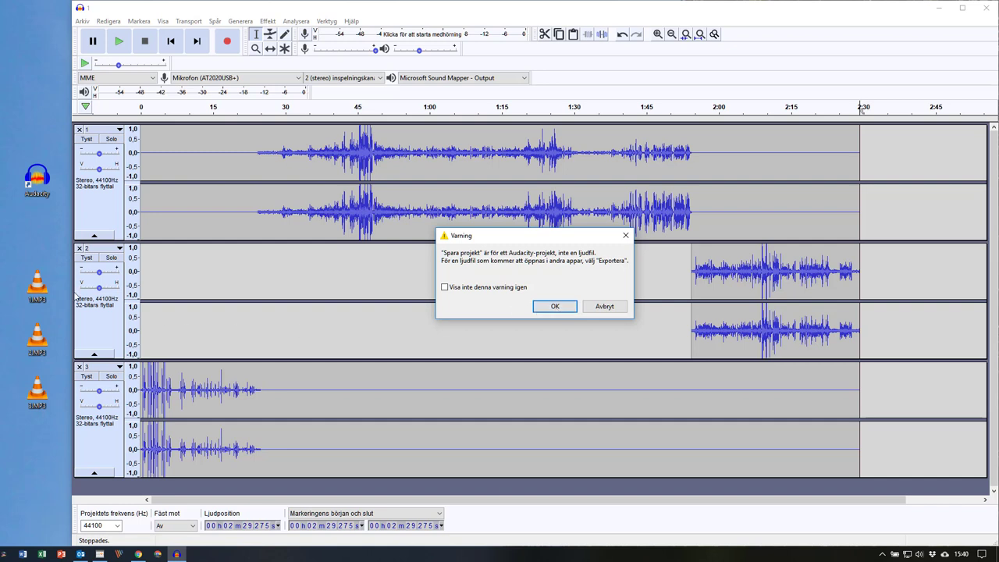
click(550, 308)
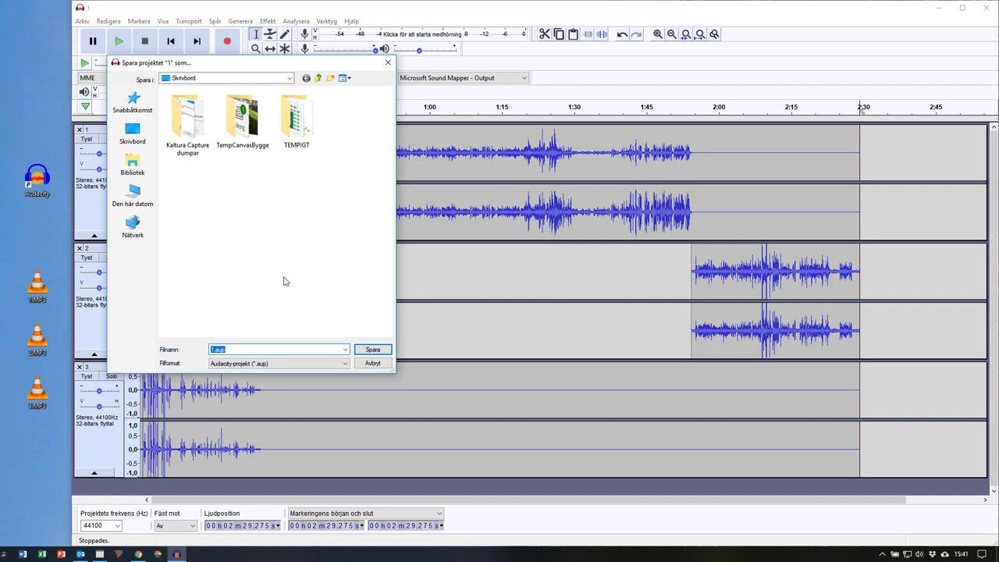
text(Test)
click(371, 349)
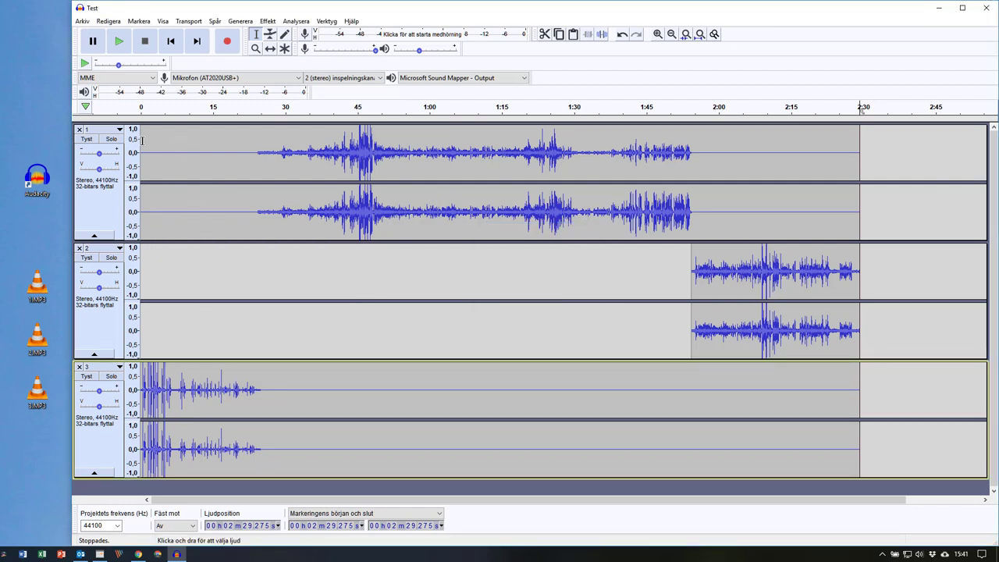
Export the mix as Test.mp3 to the desktop in stereo at Standard, 170-210 kbps preset quality, leaving the metadata tags blank
click(82, 21)
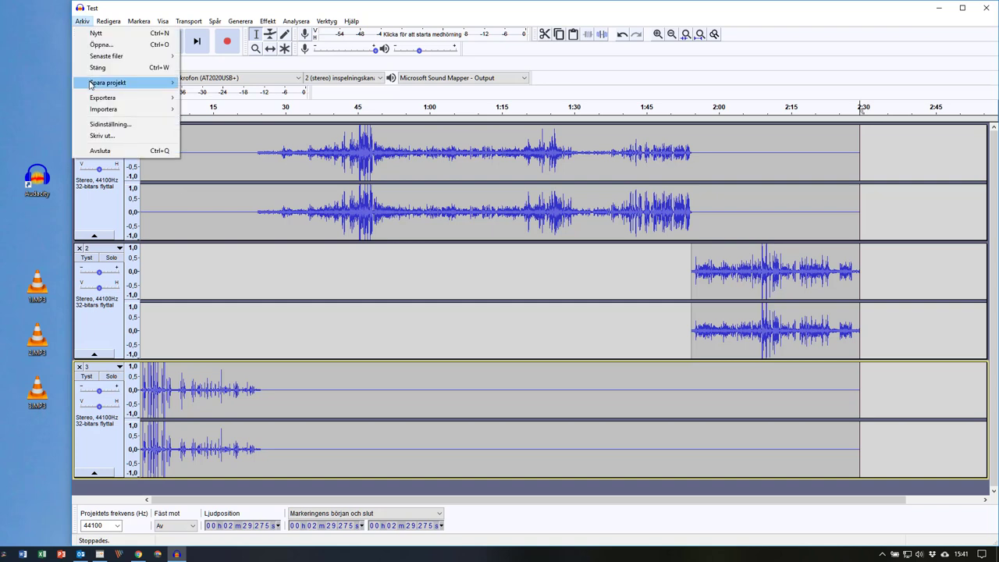
mouse_move(106, 100)
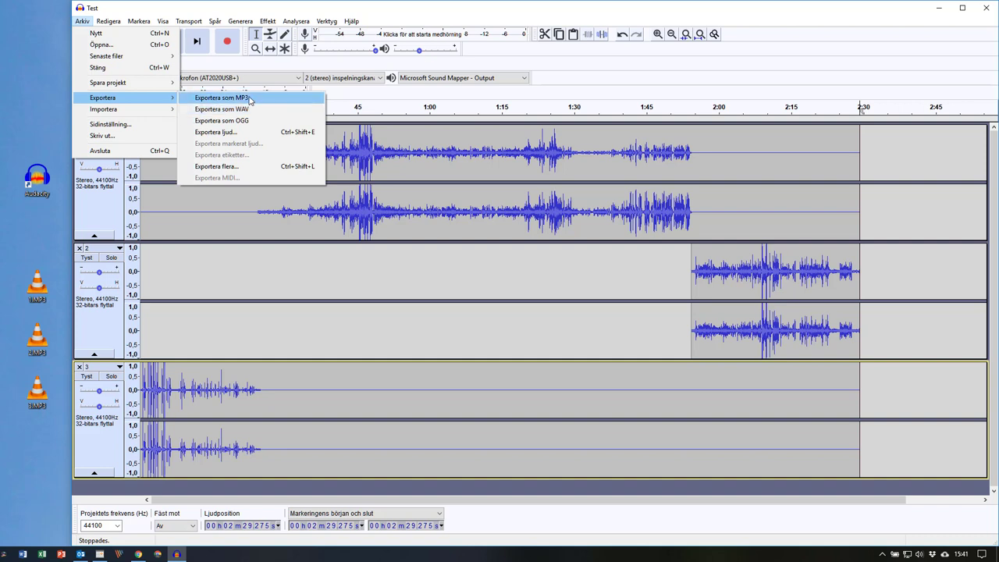
click(247, 98)
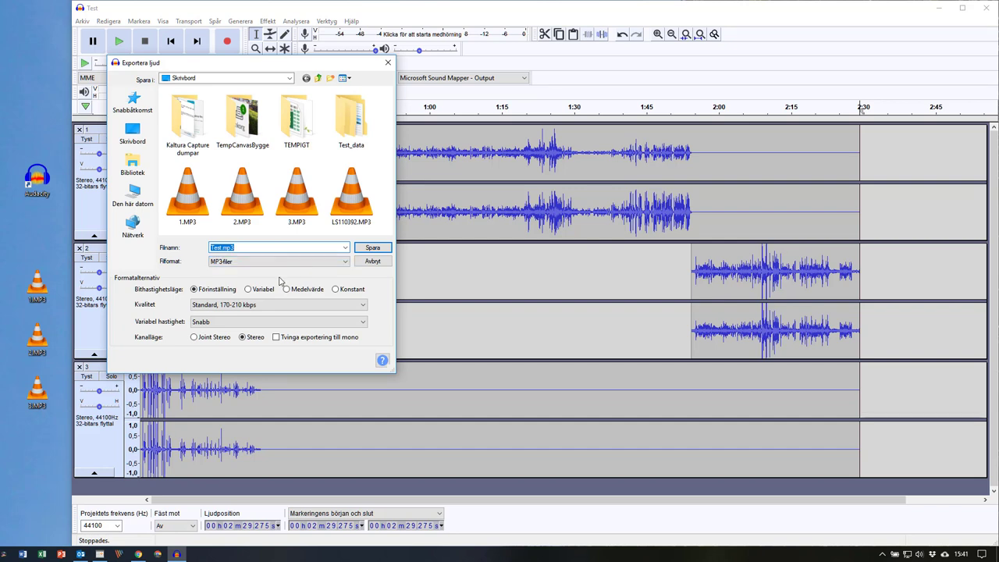
click(243, 338)
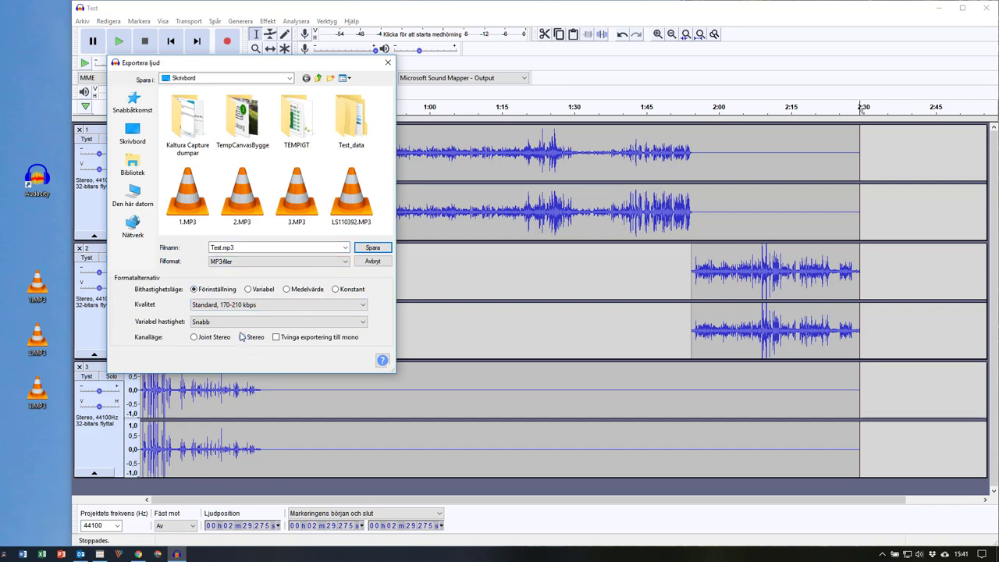
click(371, 248)
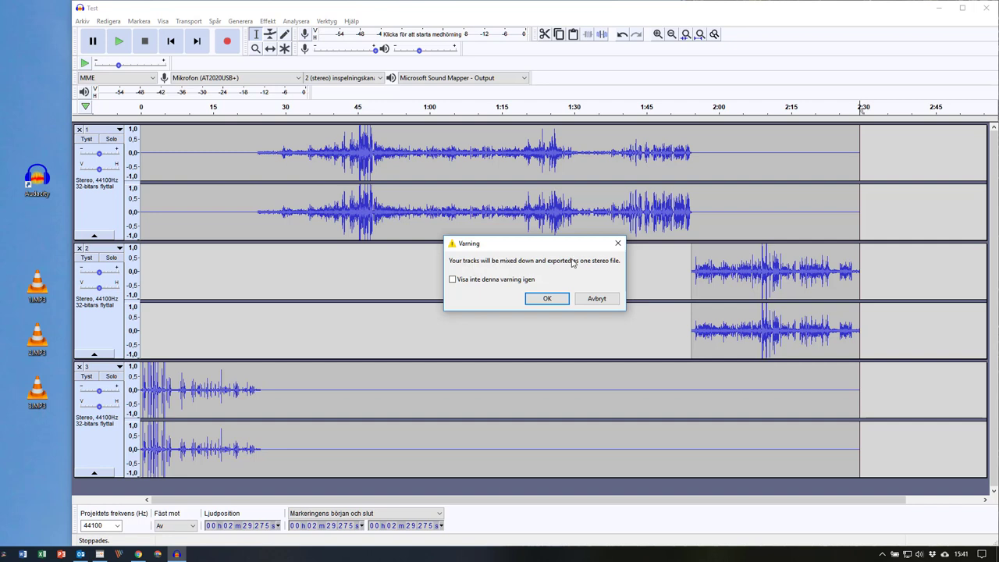
click(538, 303)
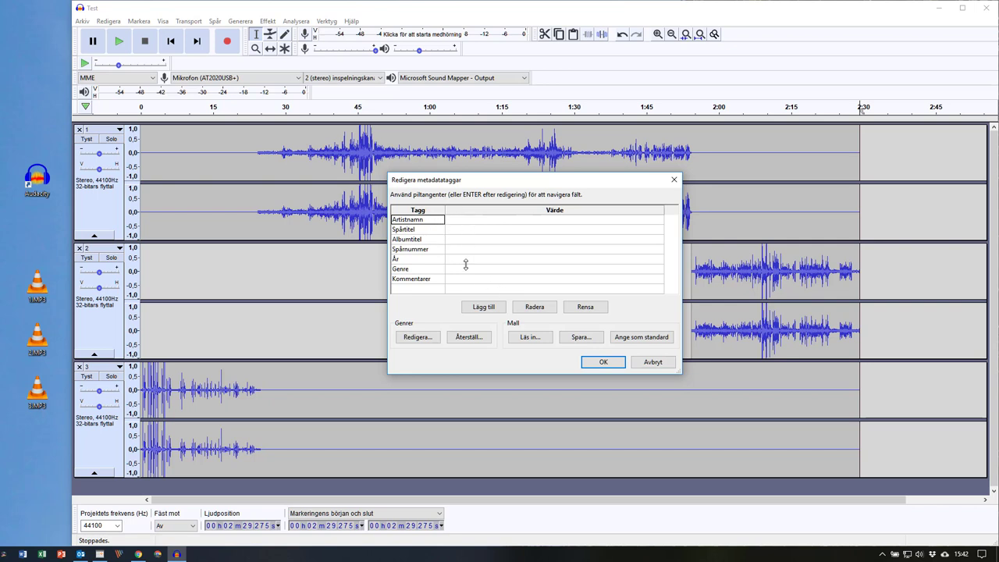
click(601, 363)
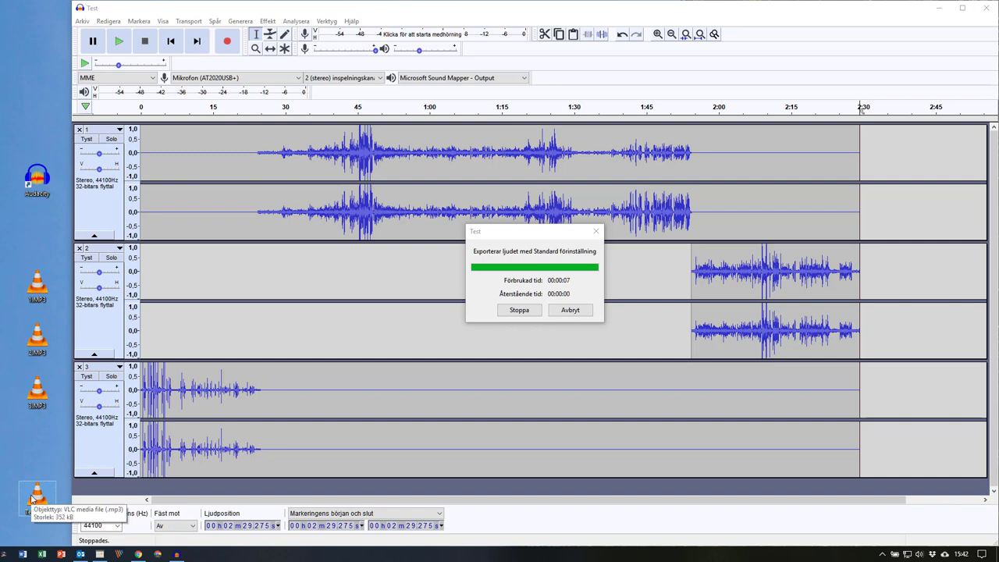
Remove all three tracks from the project and import the exported Test.mp3 from the desktop in their place
click(78, 128)
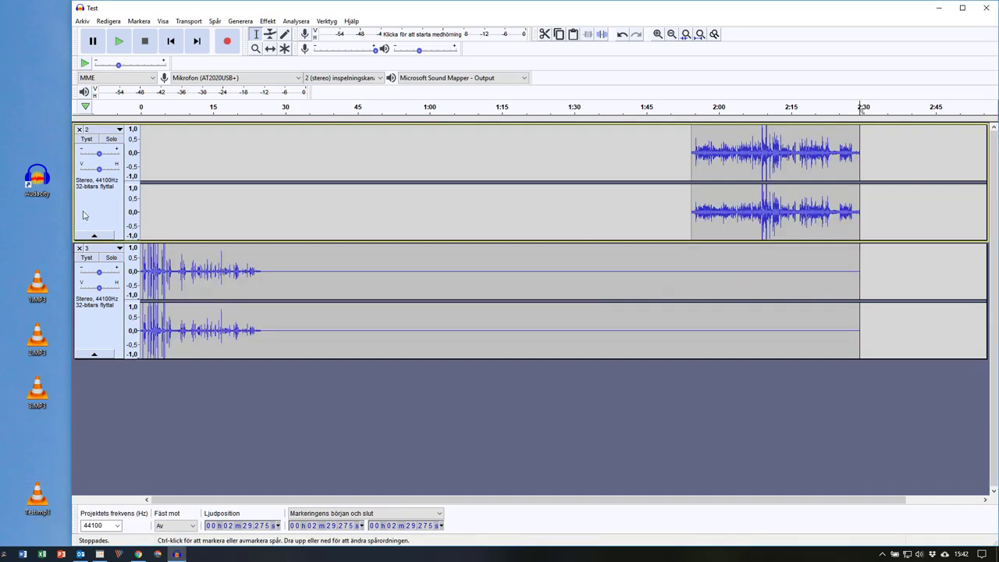
click(79, 247)
click(79, 129)
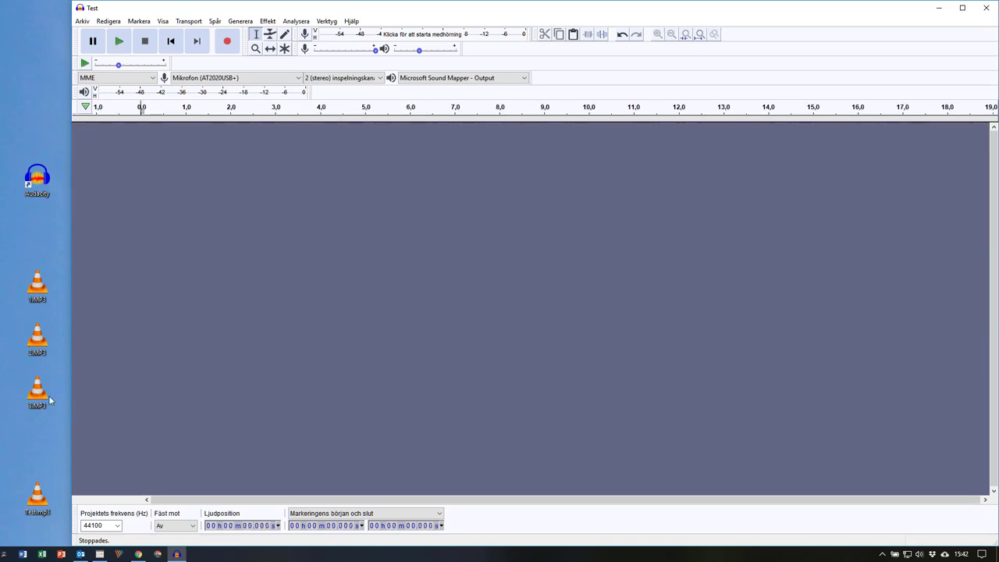
drag(37, 497, 122, 331)
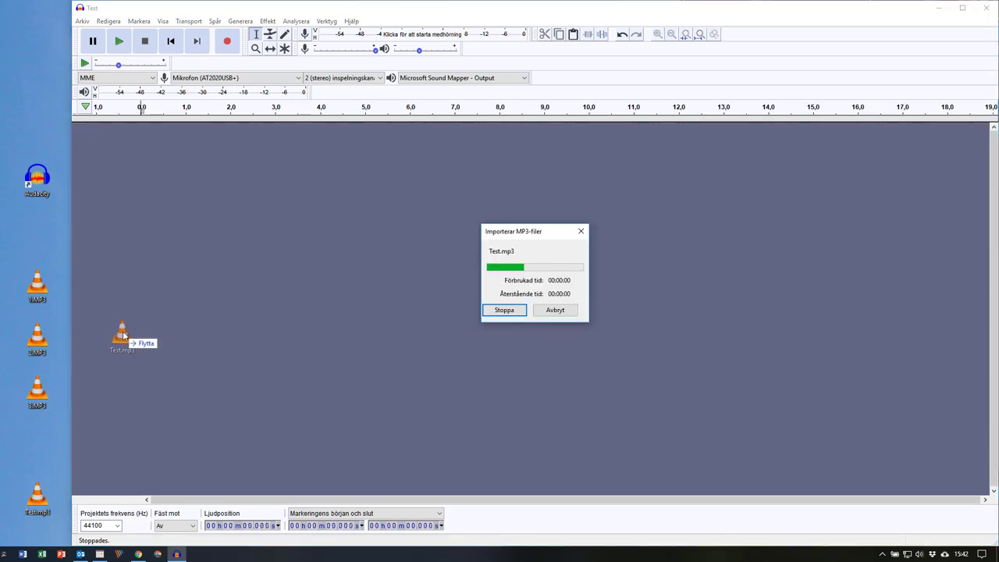